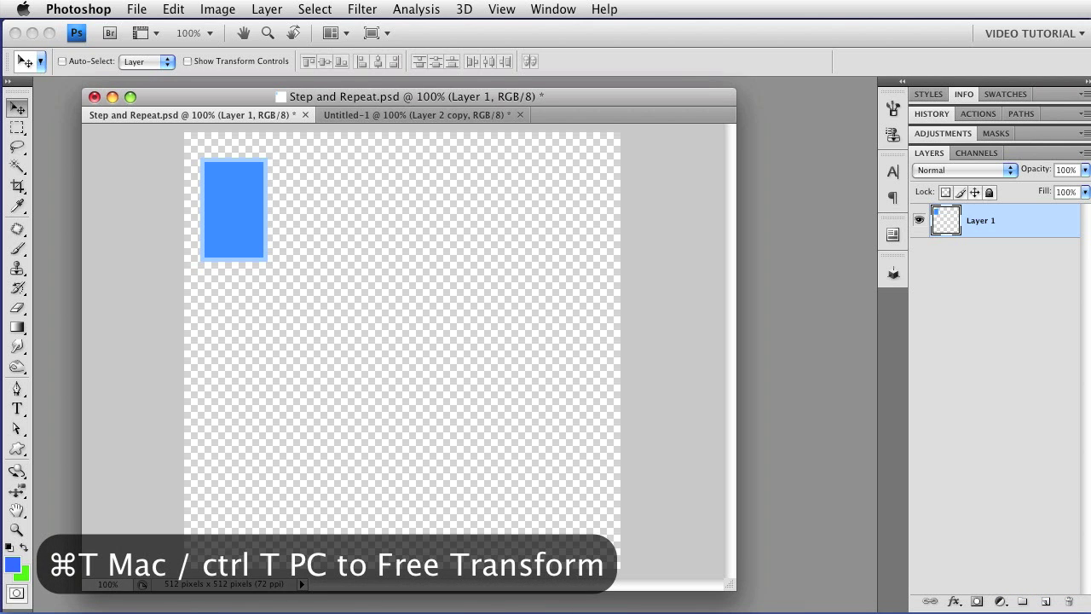
Try transforming and duplicating the blue rectangle, then undo and deselect to restore it
{"action": "key", "text": "super+t"}
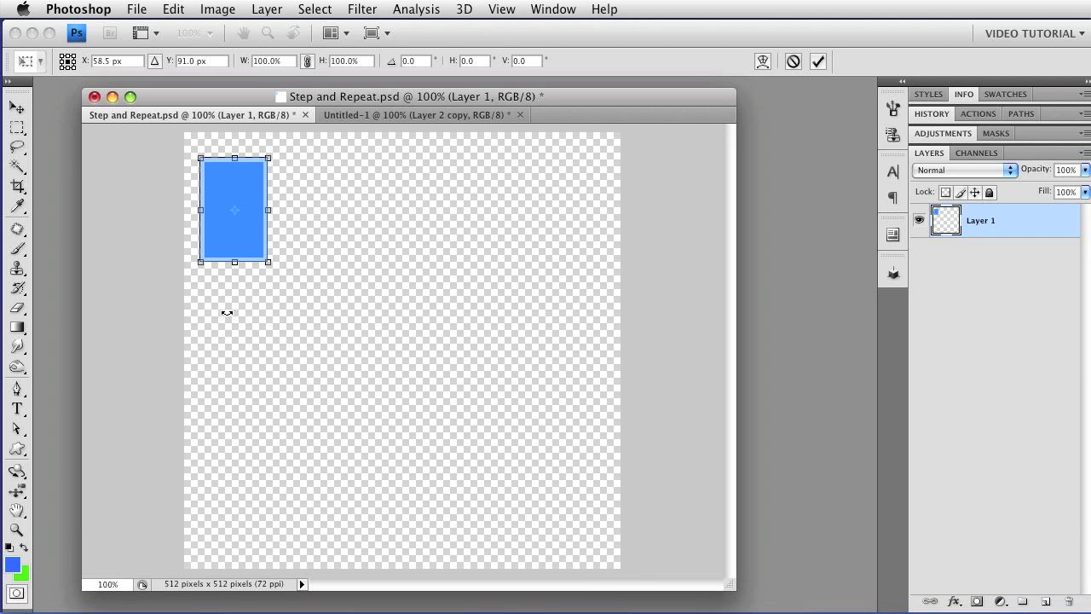
{"action": "left_click_drag", "start_coordinate": [291, 276], "coordinate": [304, 397]}
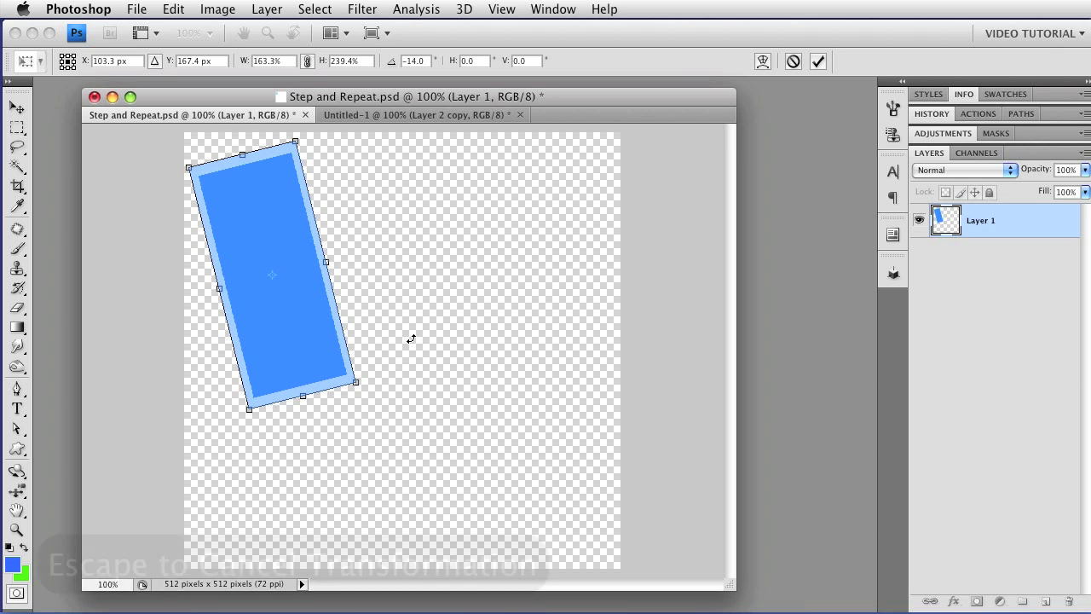
{"action": "key", "text": "Escape"}
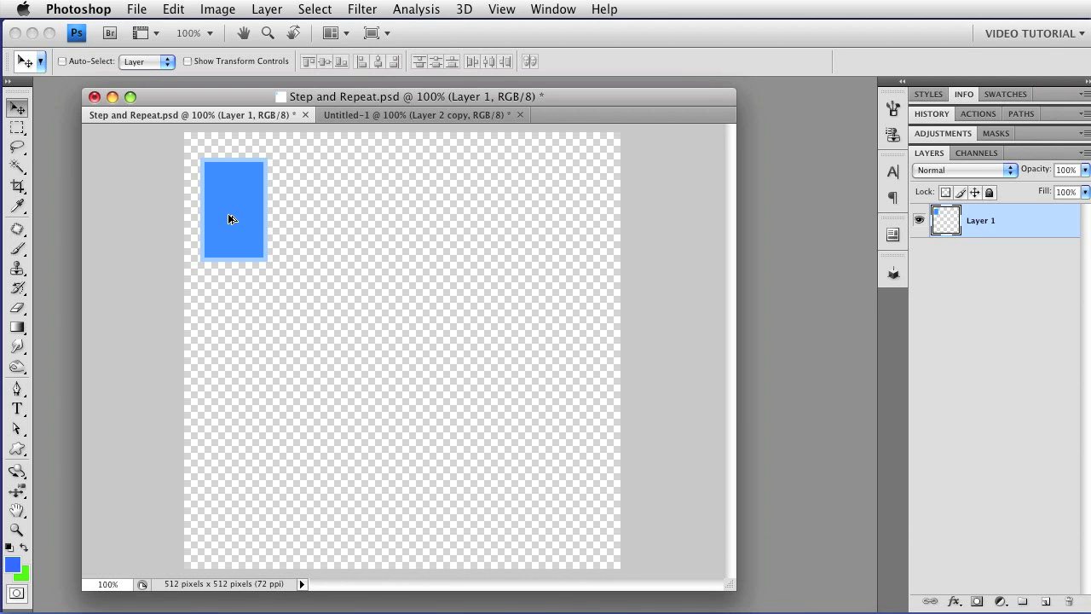
{"action": "left_click_drag", "start_coordinate": [228, 219], "coordinate": [312, 220]}
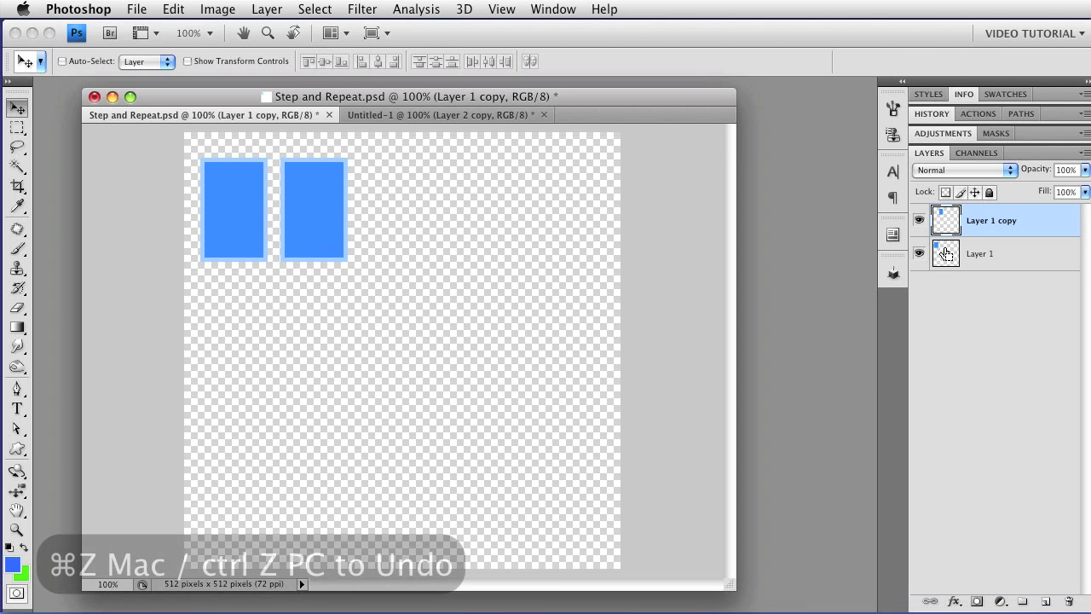
{"action": "key", "text": "super+z"}
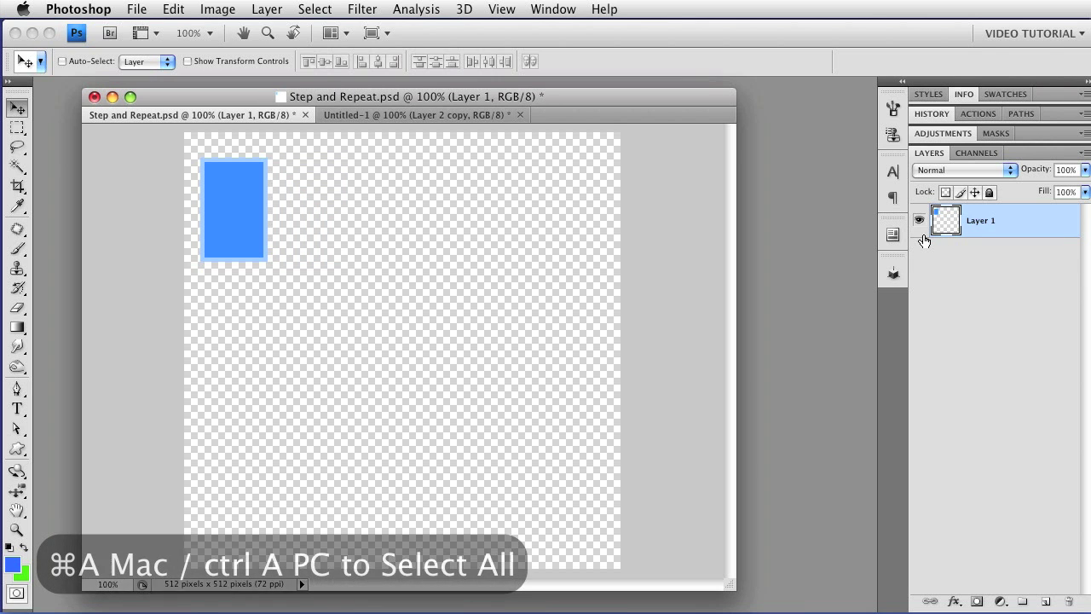
{"action": "key", "text": "super+a"}
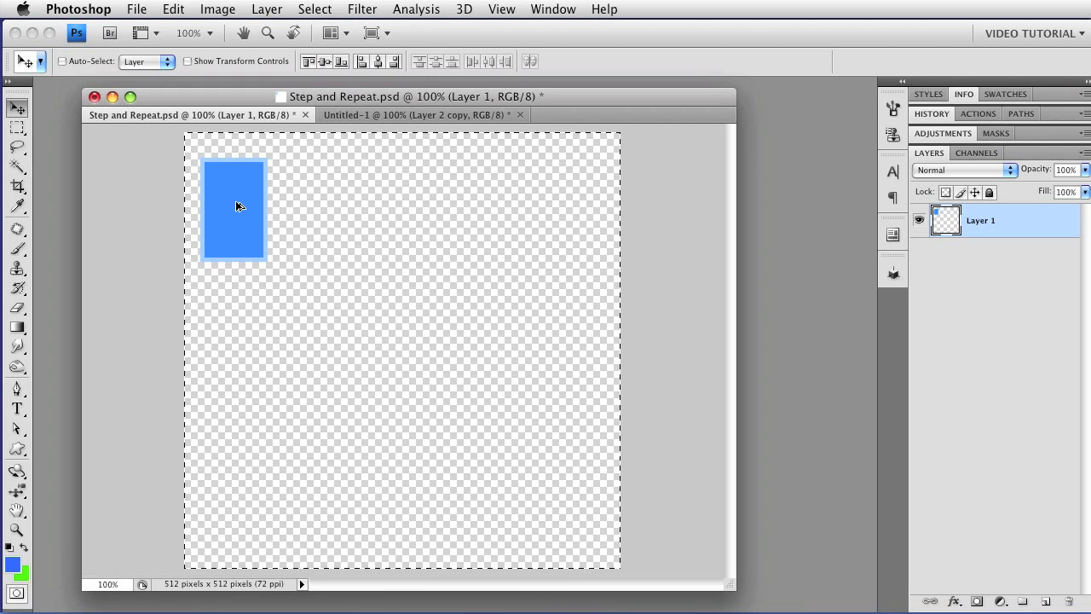
{"action": "left_click_drag", "start_coordinate": [240, 206], "coordinate": [317, 214]}
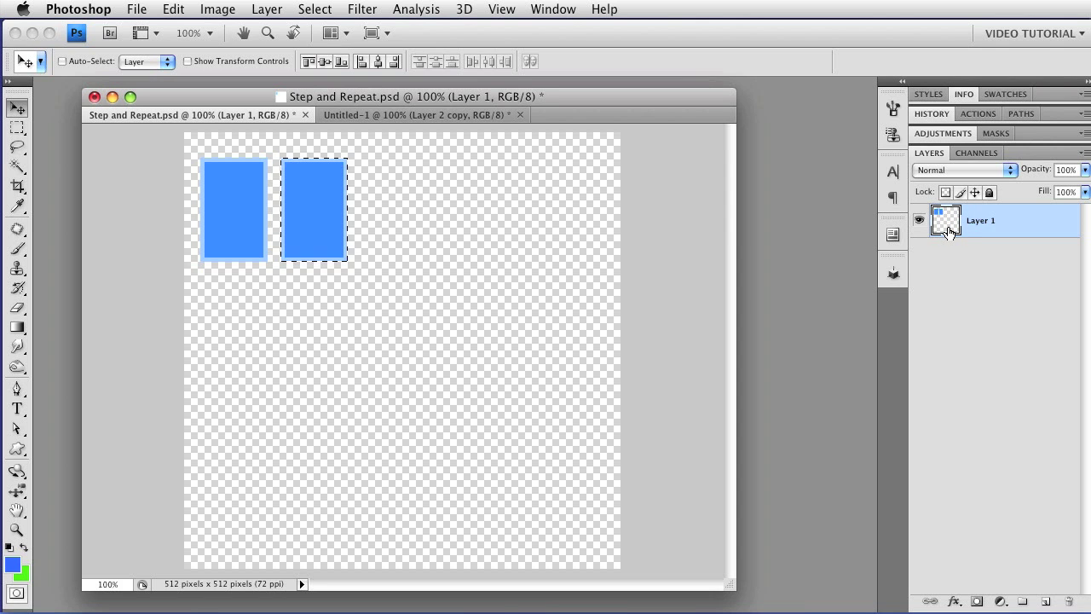
{"action": "key", "text": "super+z"}
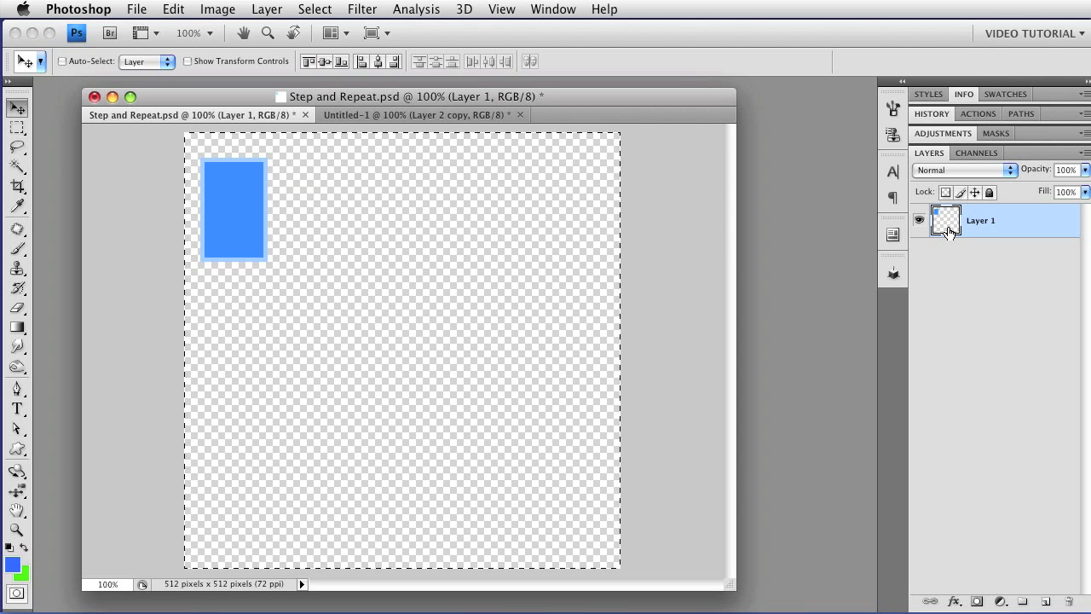
{"action": "key", "text": "super+d"}
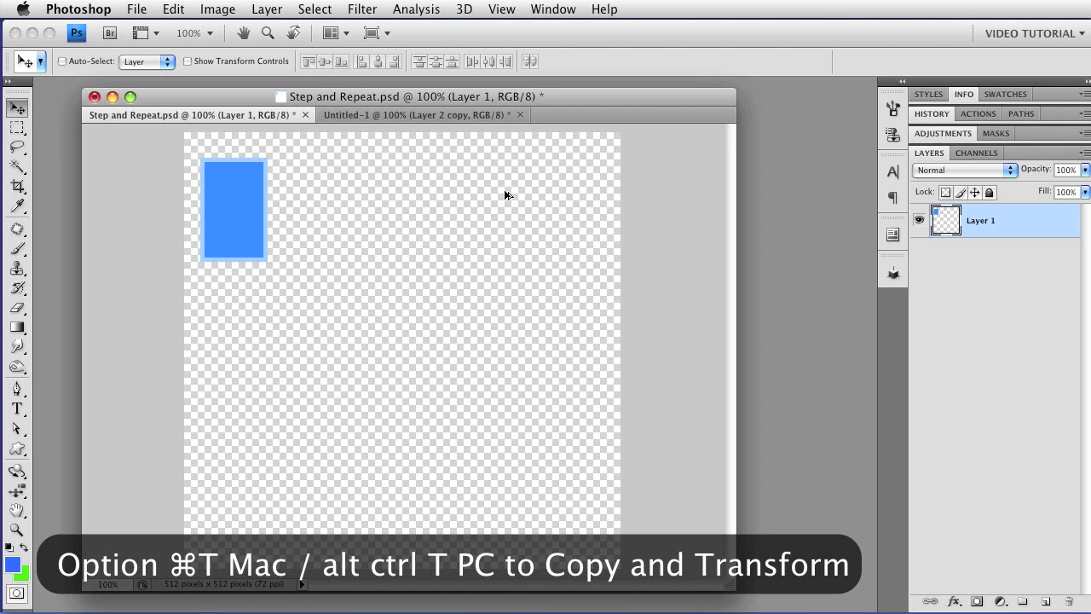
Make a down-right copy scaled to 129.2%, repeat the transform, then delete the oversized copy layer
{"action": "key", "text": "ctrl+alt+t"}
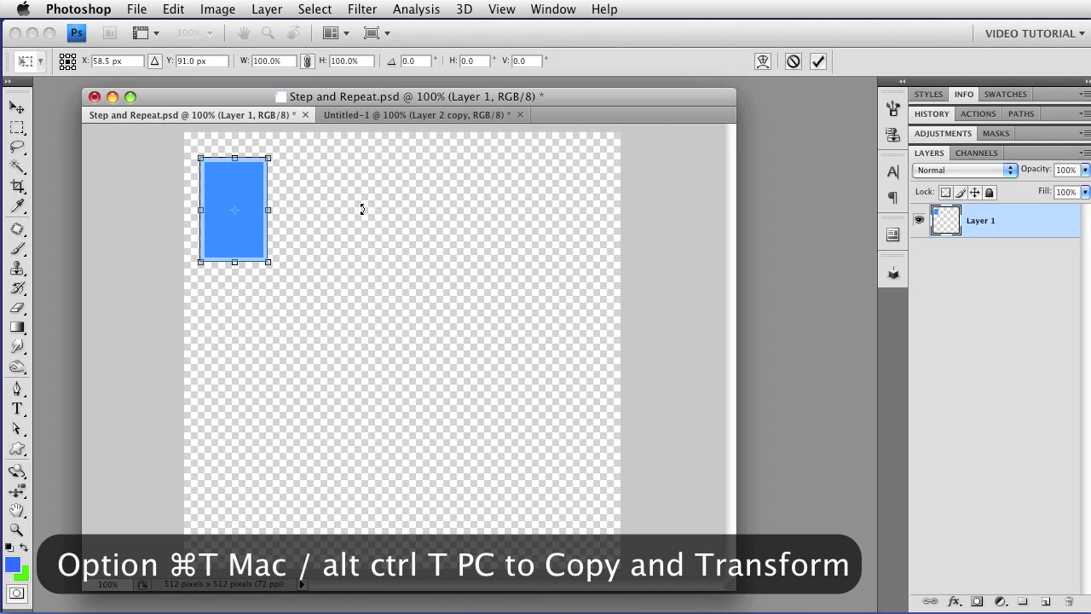
{"action": "left_click_drag", "start_coordinate": [236, 238], "coordinate": [267, 252]}
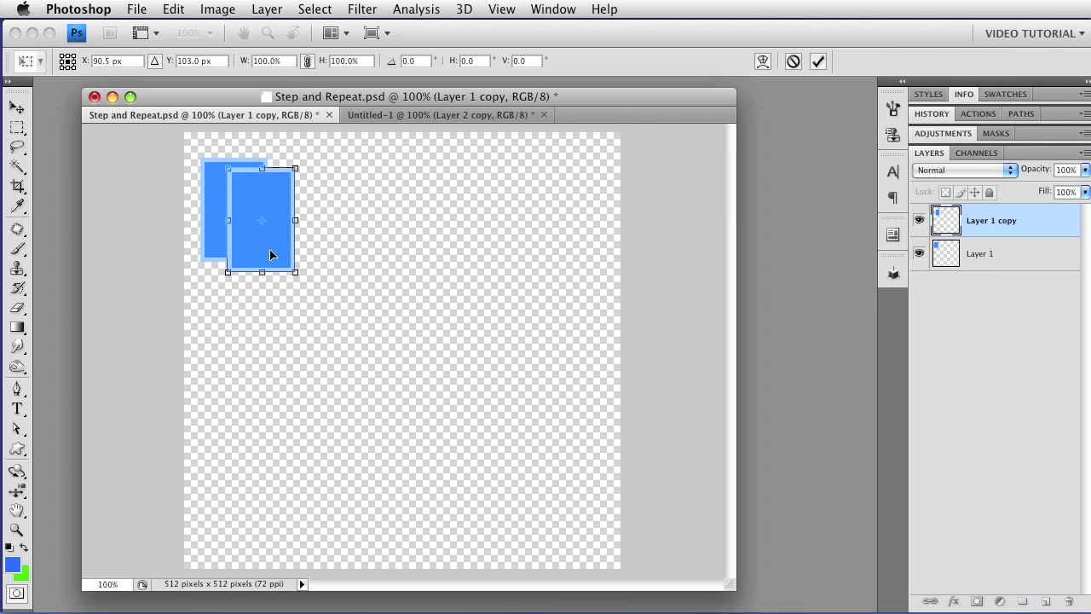
{"action": "mouse_move", "coordinate": [291, 273]}
{"action": "left_mouse_down"}
{"action": "mouse_move", "coordinate": [311, 303]}
{"action": "mouse_move", "coordinate": [296, 277]}
{"action": "left_mouse_up"}
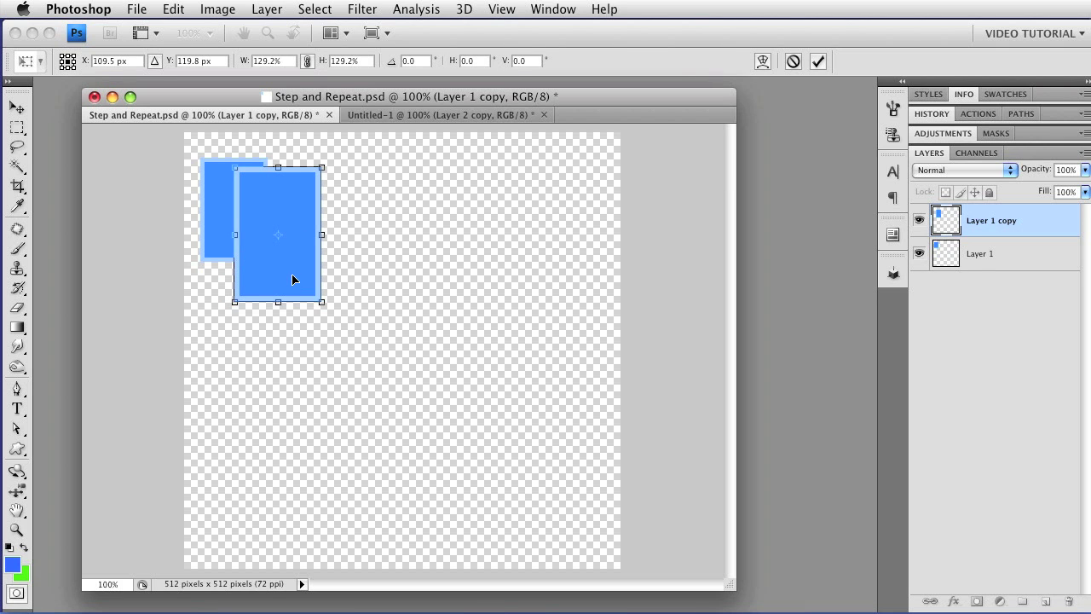
{"action": "key", "text": "Return"}
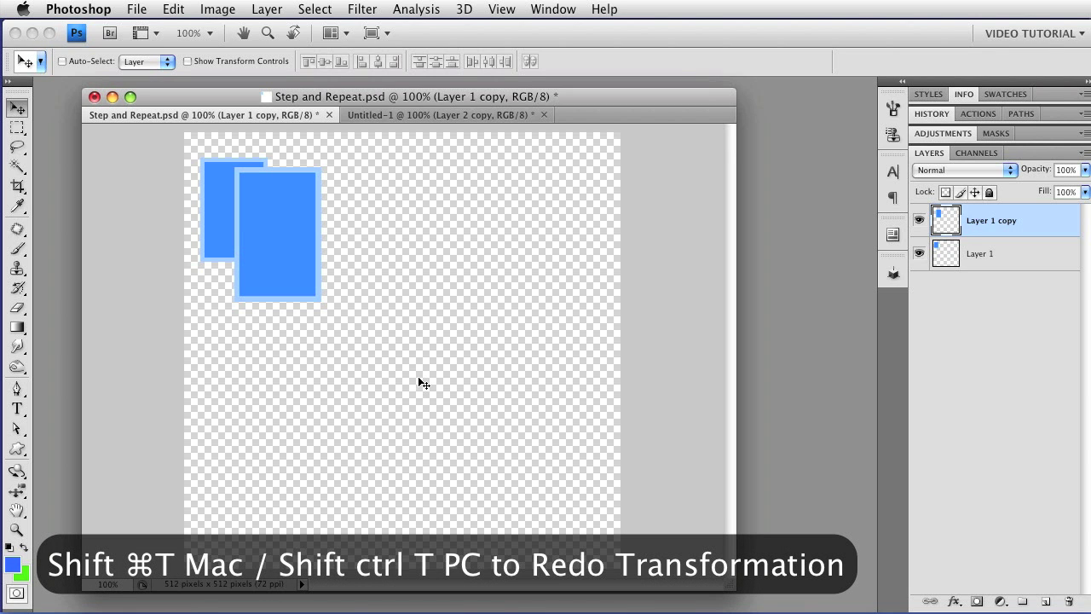
{"action": "key", "text": "shift+super+t"}
{"action": "key", "text": "shift+super+t"}
{"action": "key", "text": "shift+super+t"}
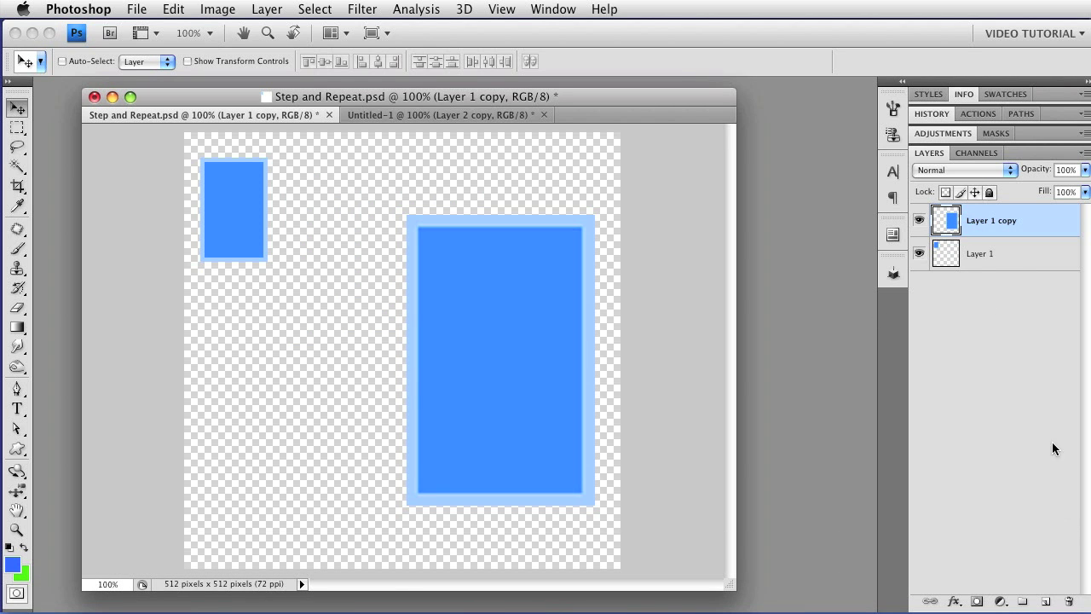
{"action": "left_click", "coordinate": [1068, 602]}
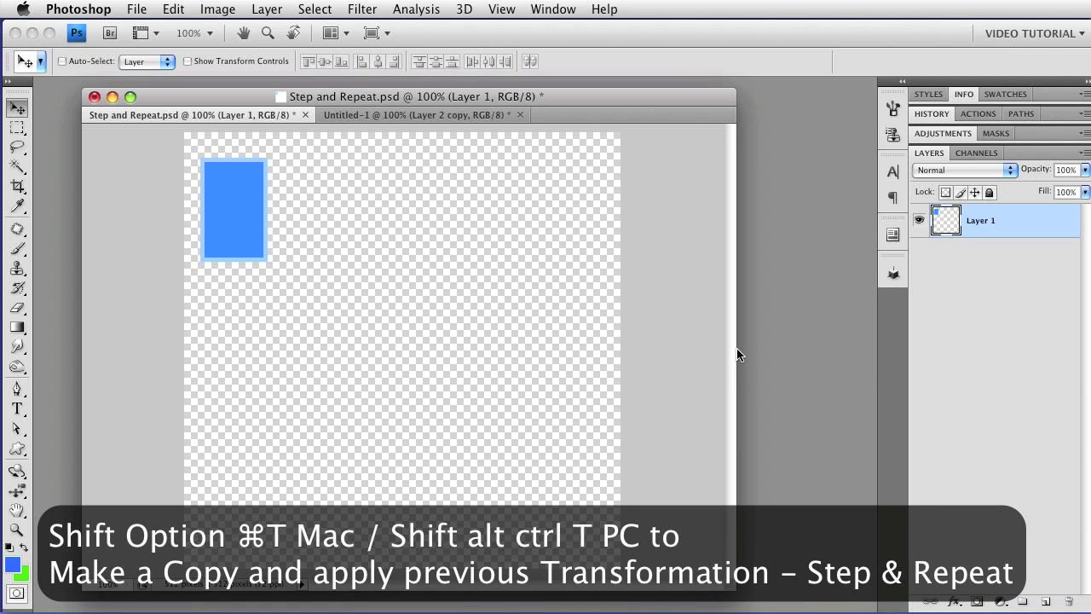
Step and repeat the copy-and-transform to cascade five progressively larger offset rectangle copies
{"action": "key", "text": "super+alt+shift+t"}
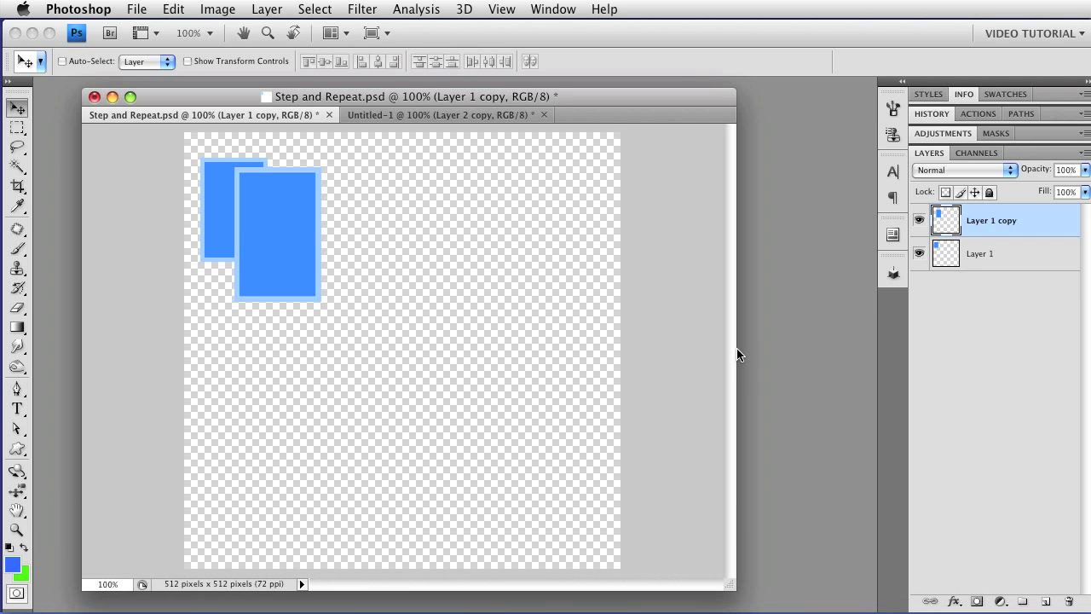
{"action": "key", "text": "super+alt+shift+t"}
{"action": "key", "text": "super+alt+shift+t"}
{"action": "key", "text": "super+alt+shift+t"}
{"action": "key", "text": "super+alt+shift+t"}
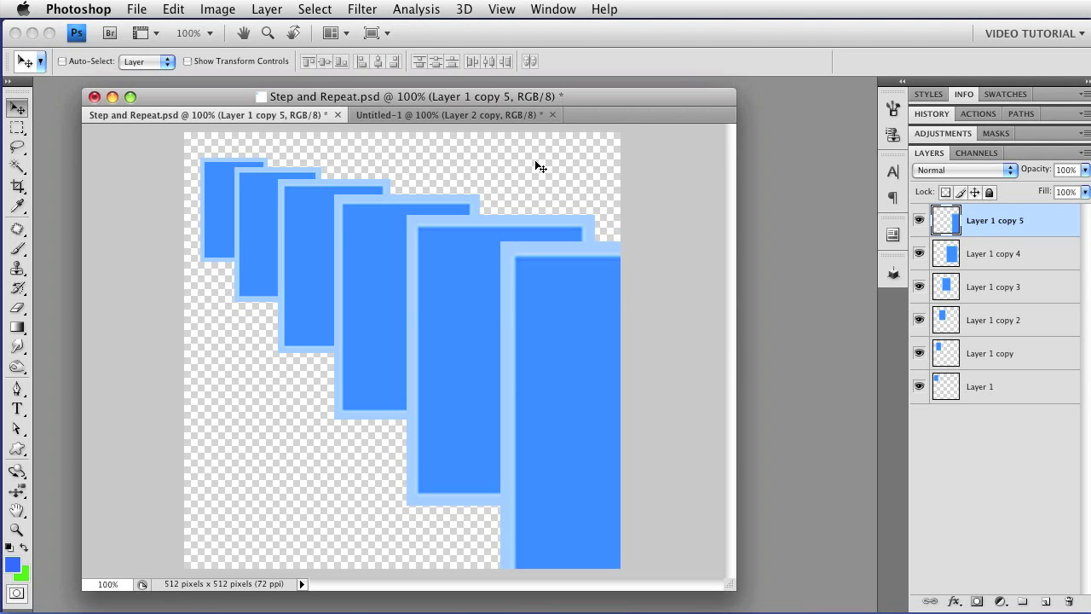
In Untitled-1, copy the heart rotated 72° around its bottom tip, repeating into five petals
{"action": "left_click", "coordinate": [487, 116]}
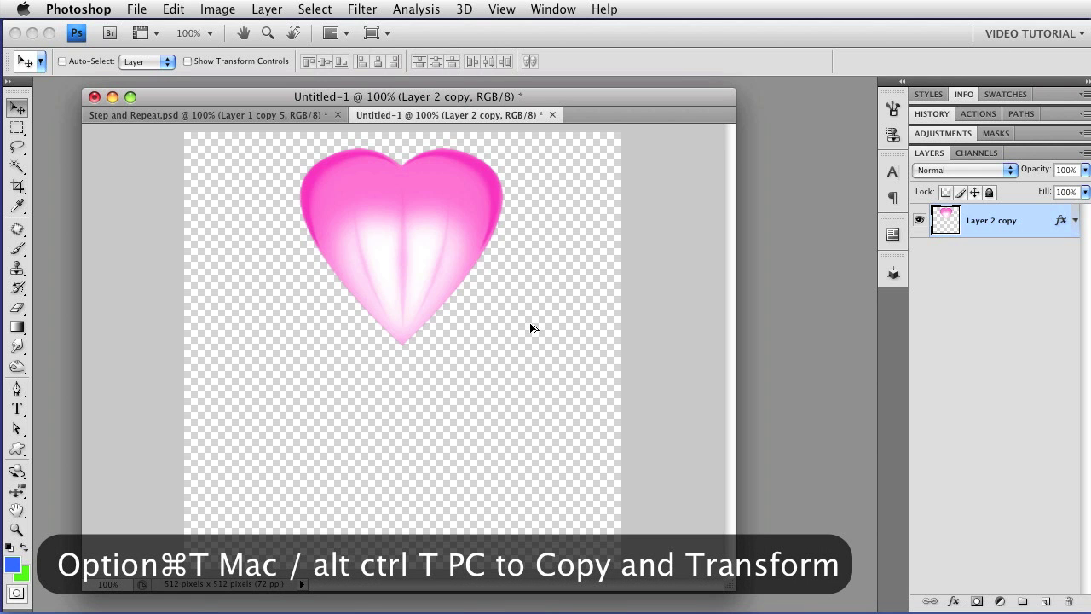
{"action": "key", "text": "alt+super+t"}
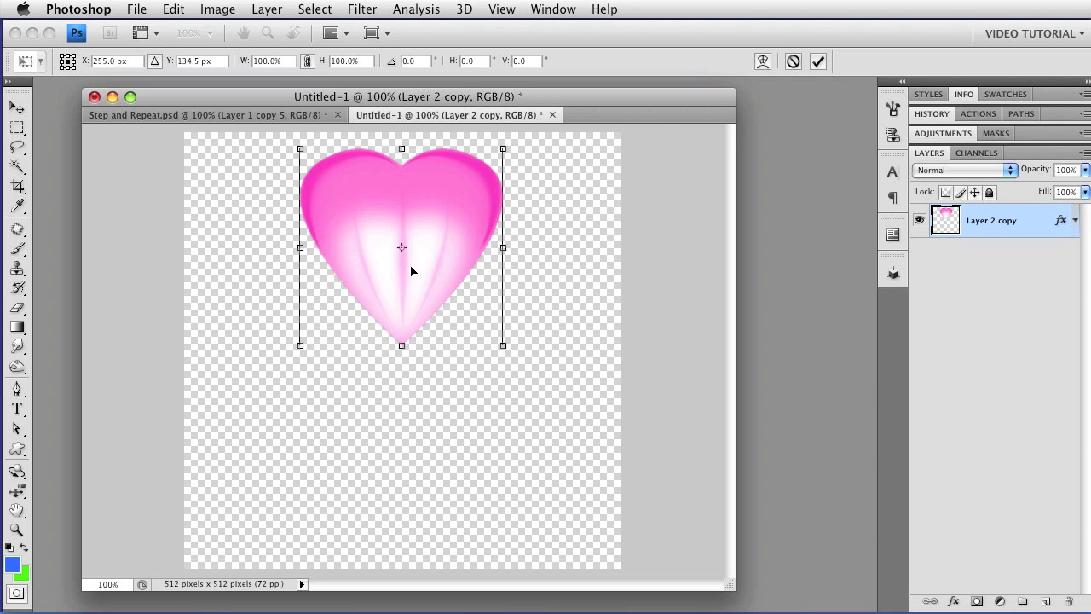
{"action": "left_click_drag", "start_coordinate": [402, 250], "coordinate": [404, 347]}
{"action": "left_click", "coordinate": [402, 62]}
{"action": "type", "text": "72"}
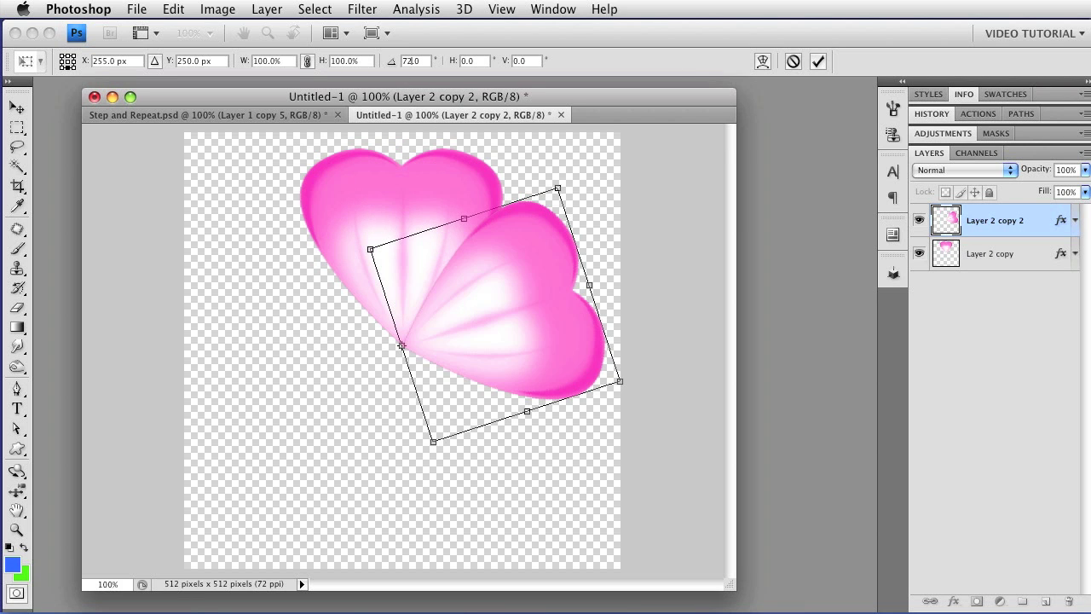
{"action": "key", "text": "Return"}
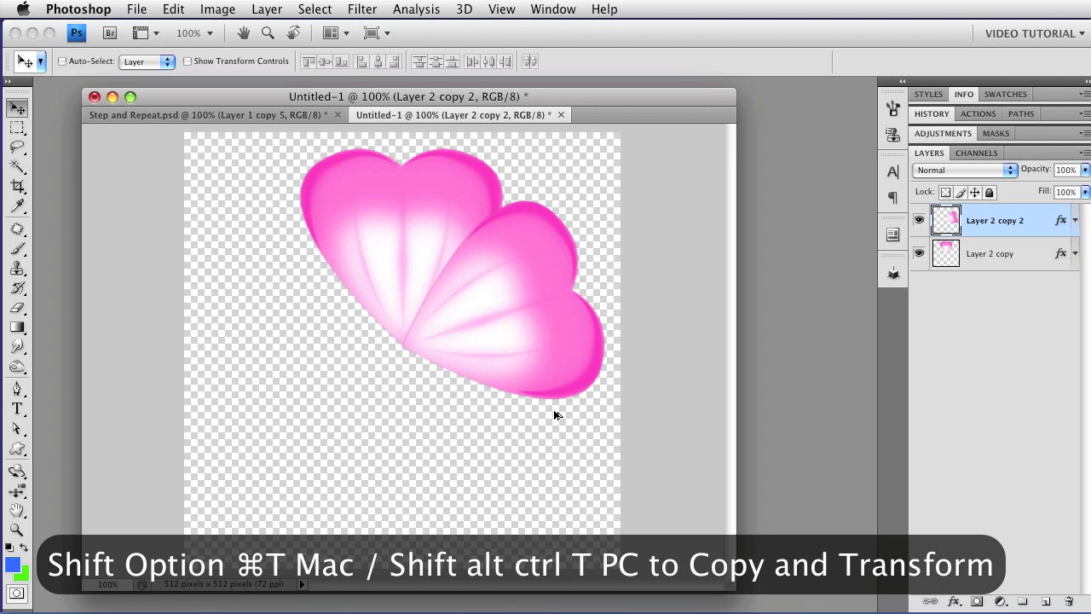
{"action": "key", "text": "alt+shift+super+t"}
{"action": "key", "text": "alt+shift+super+t"}
{"action": "key", "text": "alt+shift+super+t"}
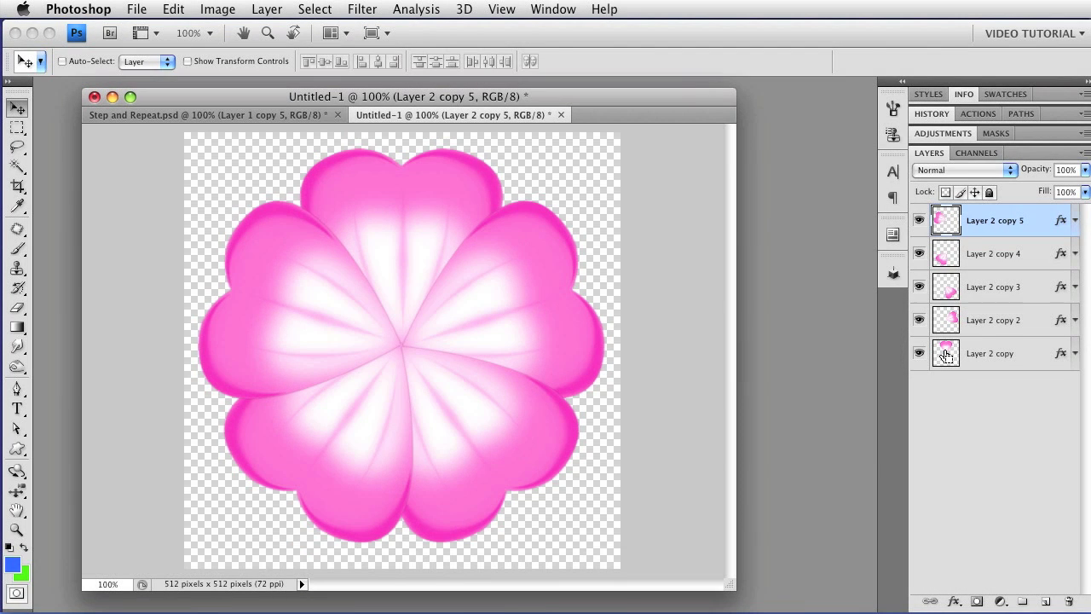
Load the top petal as a selection and paste the yellow stamens as a new layer
{"action": "left_click", "coordinate": [946, 356], "text": "super"}
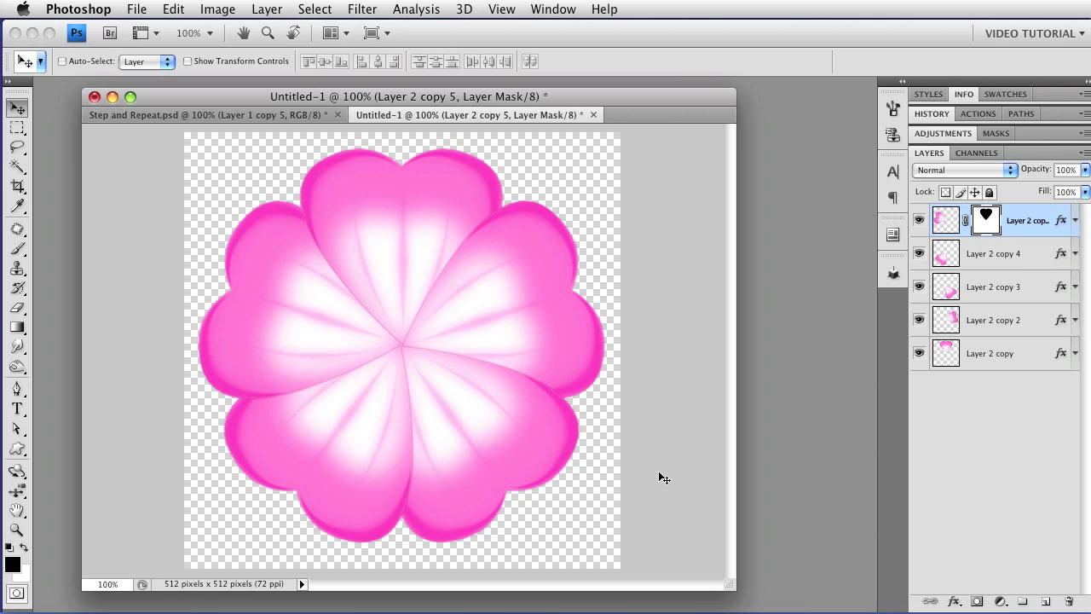
{"action": "key", "text": "super+v"}
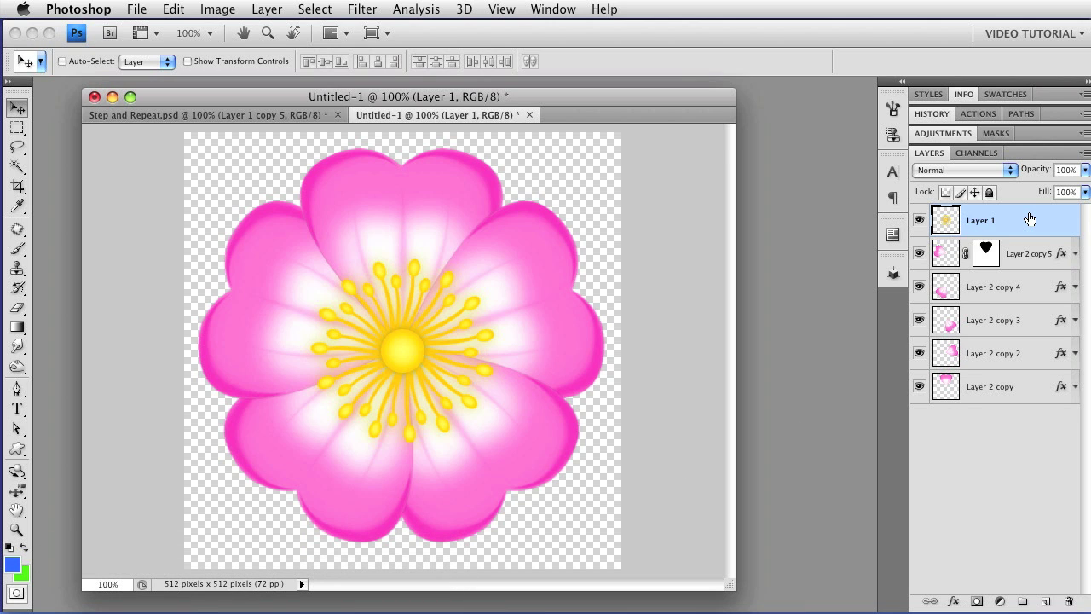
Select all six flower layers and put them in a new group named 'Flower'
{"action": "left_click", "coordinate": [1009, 397], "text": "shift"}
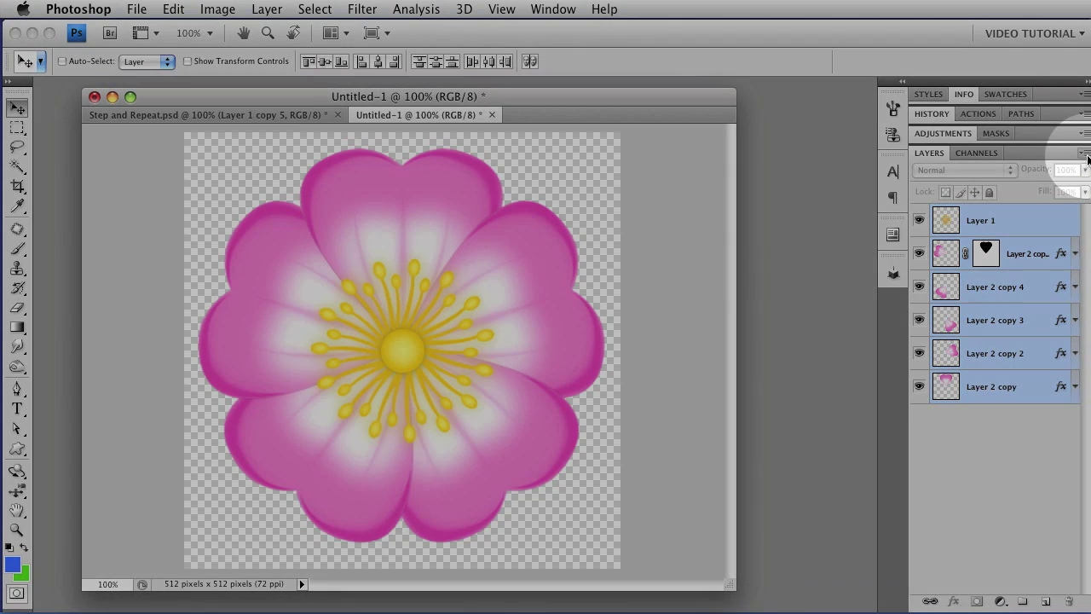
{"action": "left_click", "coordinate": [1084, 153]}
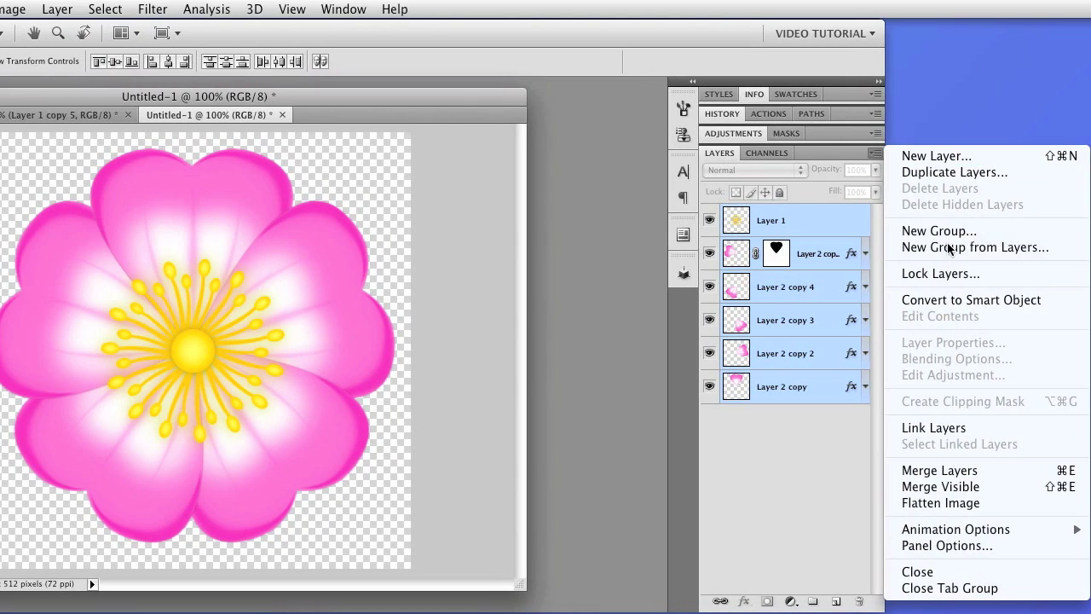
{"action": "left_click", "coordinate": [947, 248]}
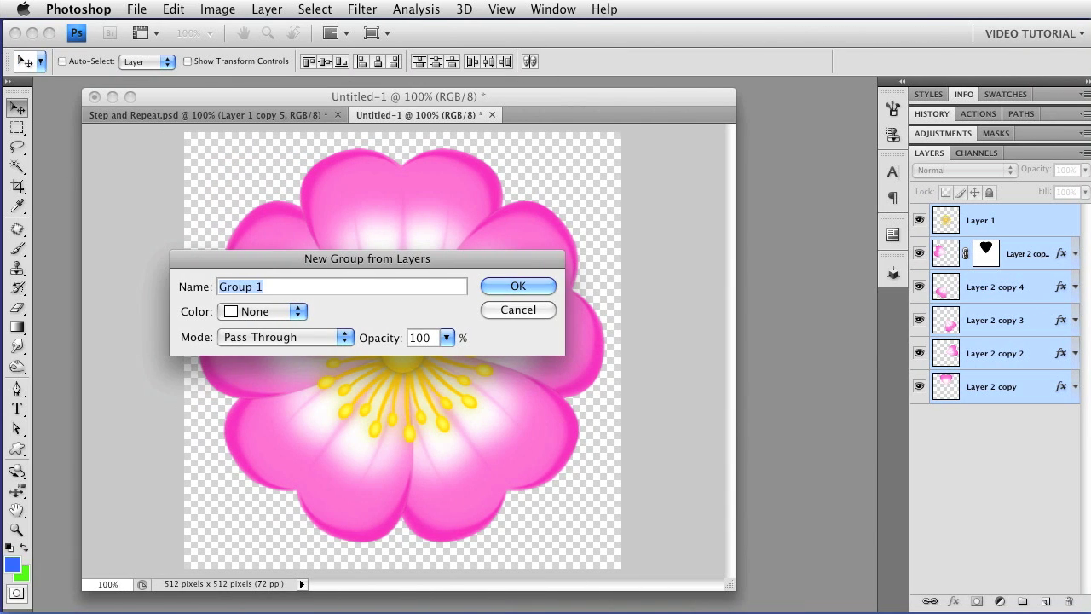
{"action": "type", "text": "Flower"}
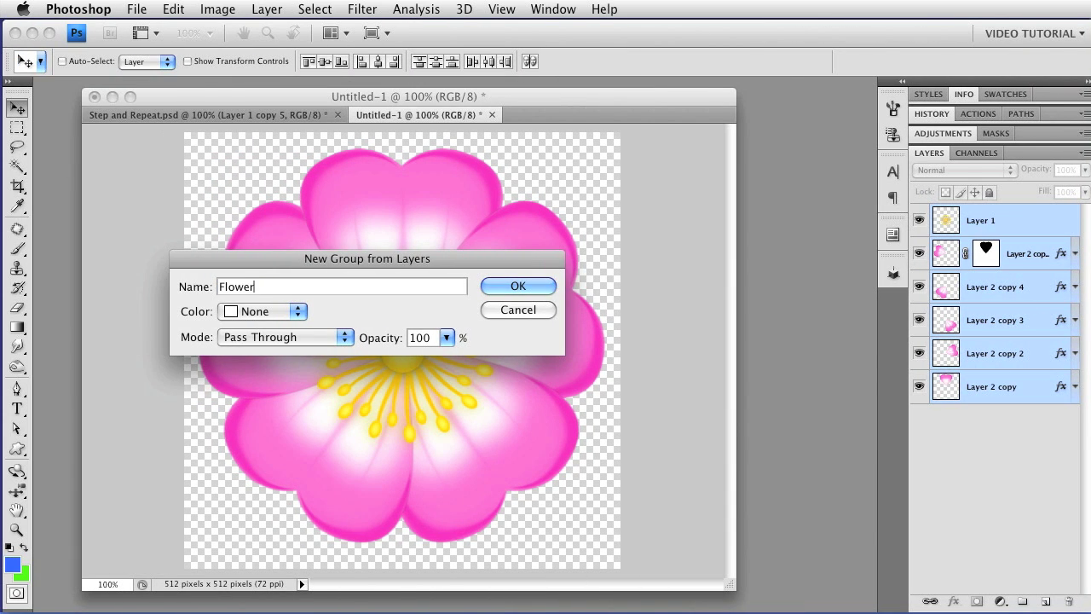
{"action": "key", "text": "Return"}
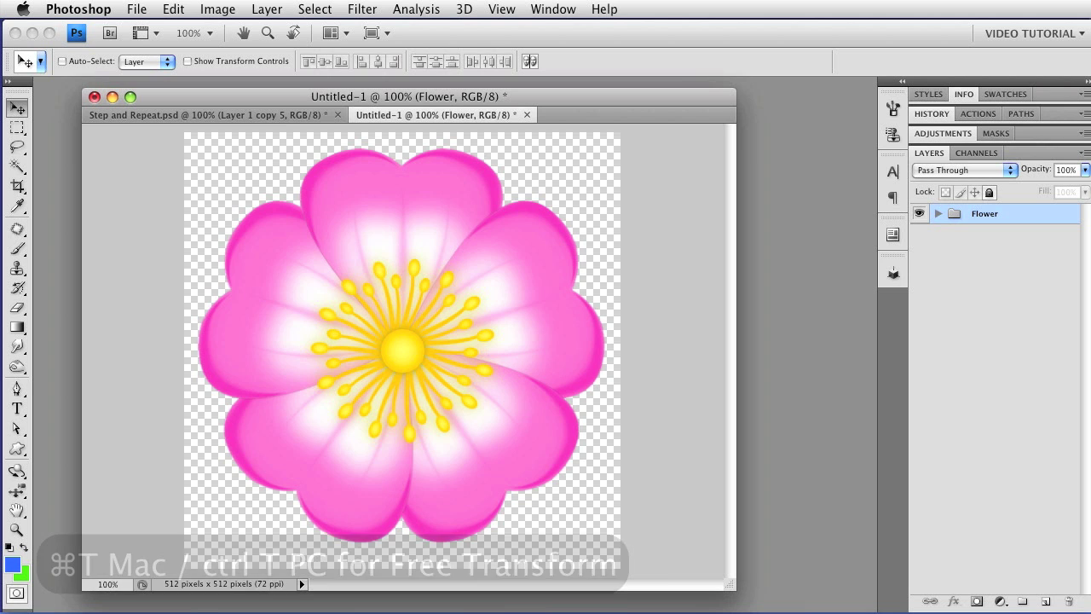
Scale the Flower group to about 65% and duplicate it to the lower right
{"action": "key", "text": "super+t"}
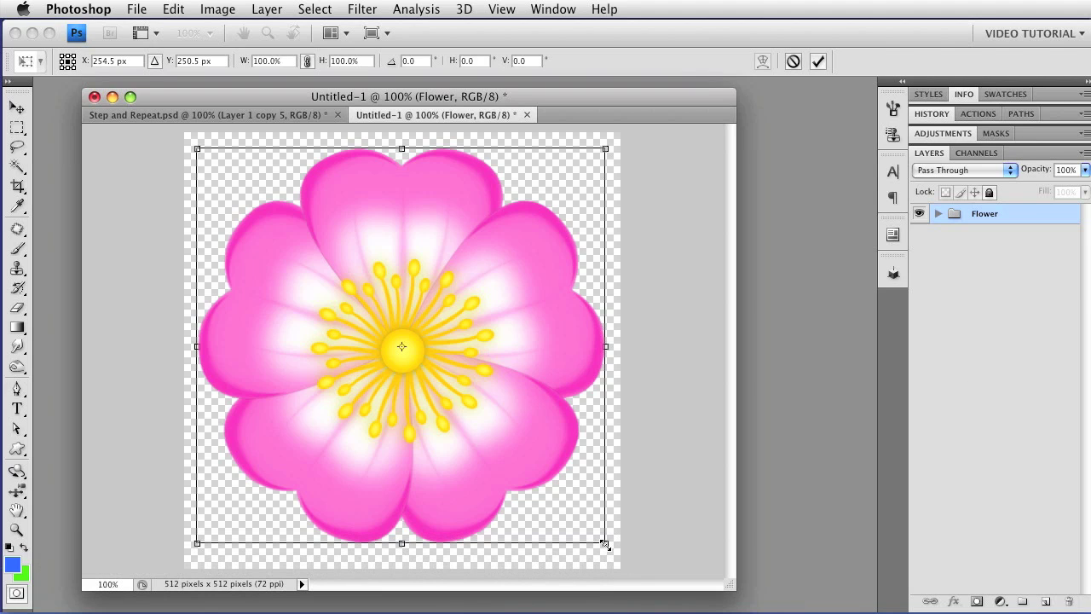
{"action": "left_click_drag", "start_coordinate": [604, 543], "coordinate": [448, 417]}
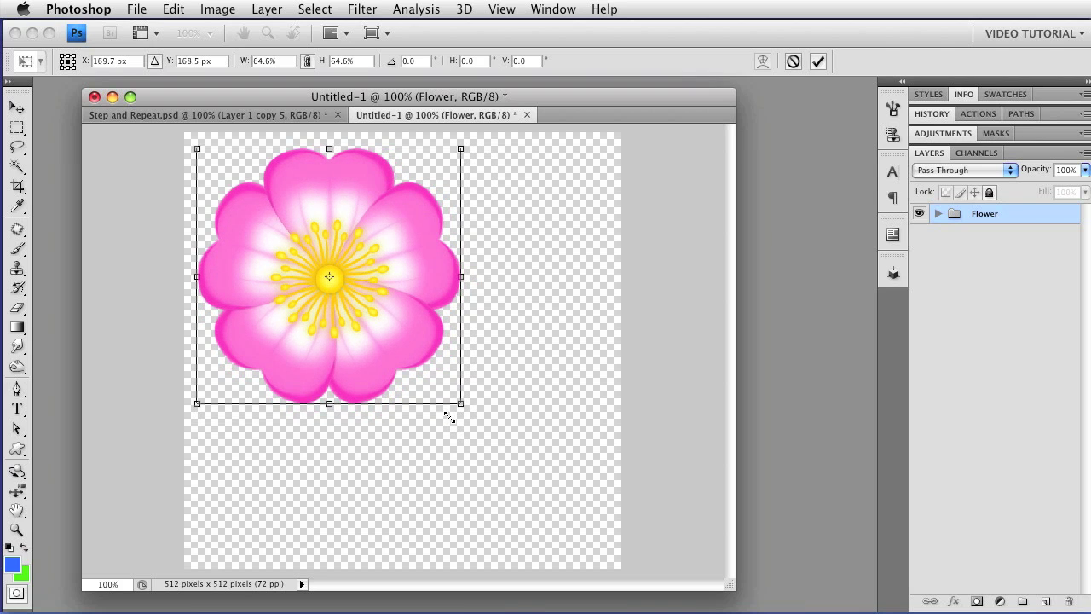
{"action": "key", "text": "Return"}
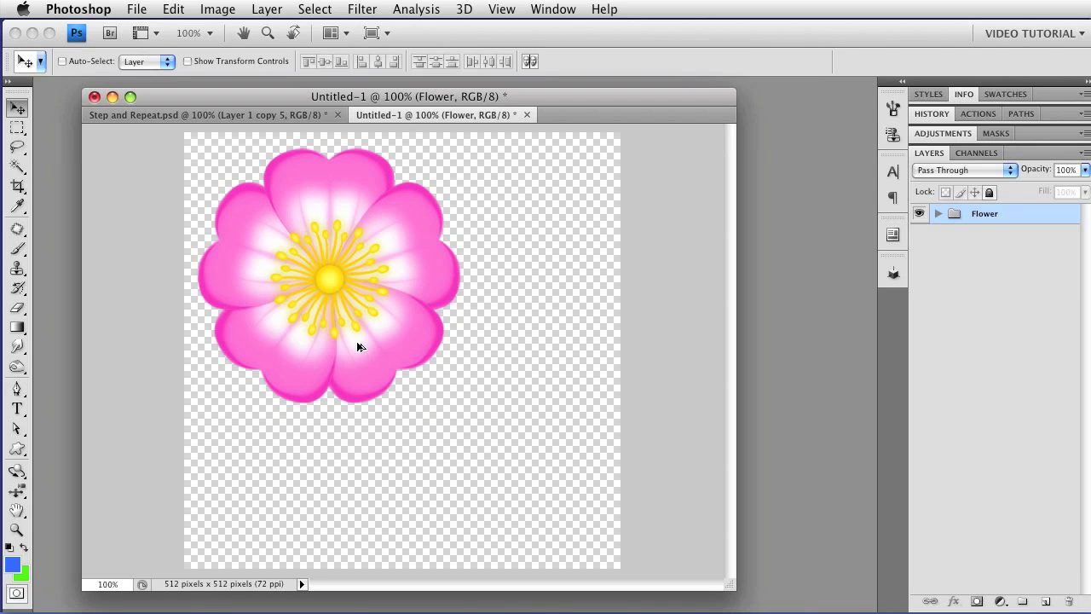
{"action": "left_click_drag", "start_coordinate": [358, 346], "coordinate": [347, 501]}
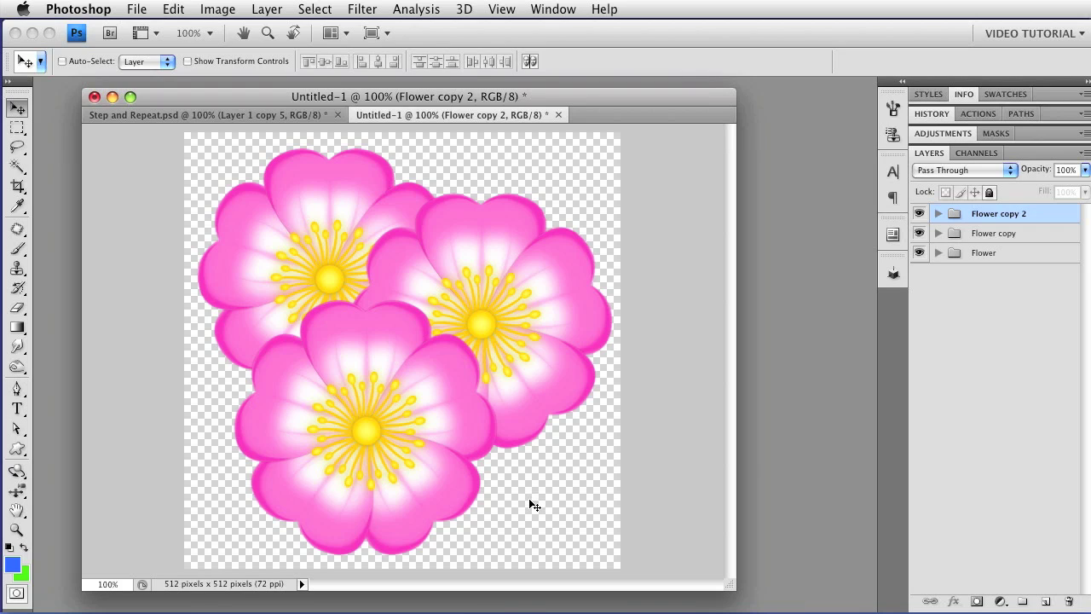
Add a Hue/Saturation layer inside Flower copy 2 with Hue -113 and slightly raised Saturation
{"action": "left_click", "coordinate": [937, 215]}
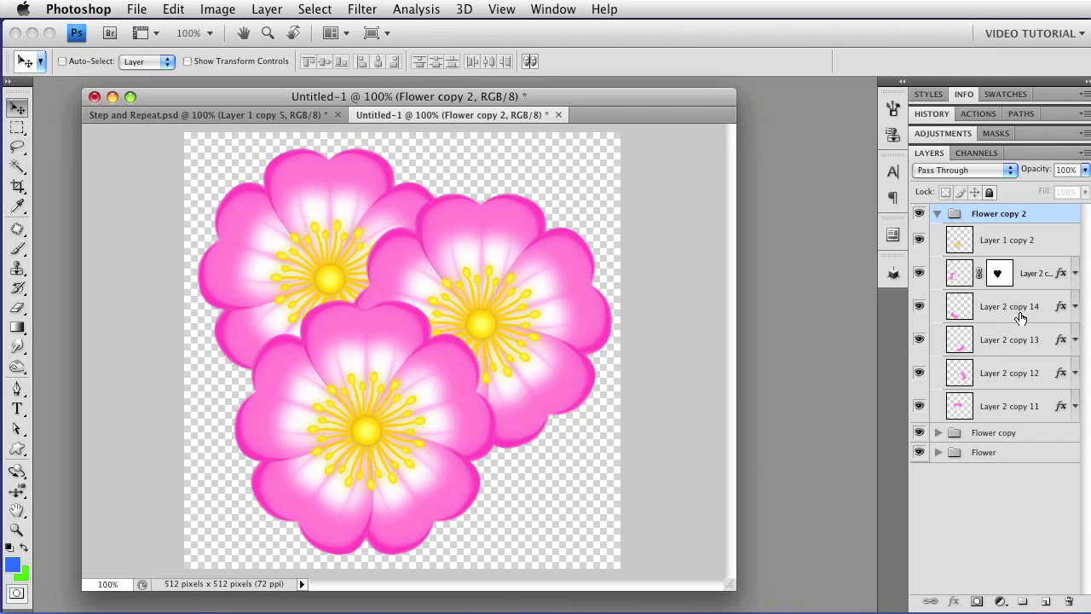
{"action": "left_click", "coordinate": [1030, 283]}
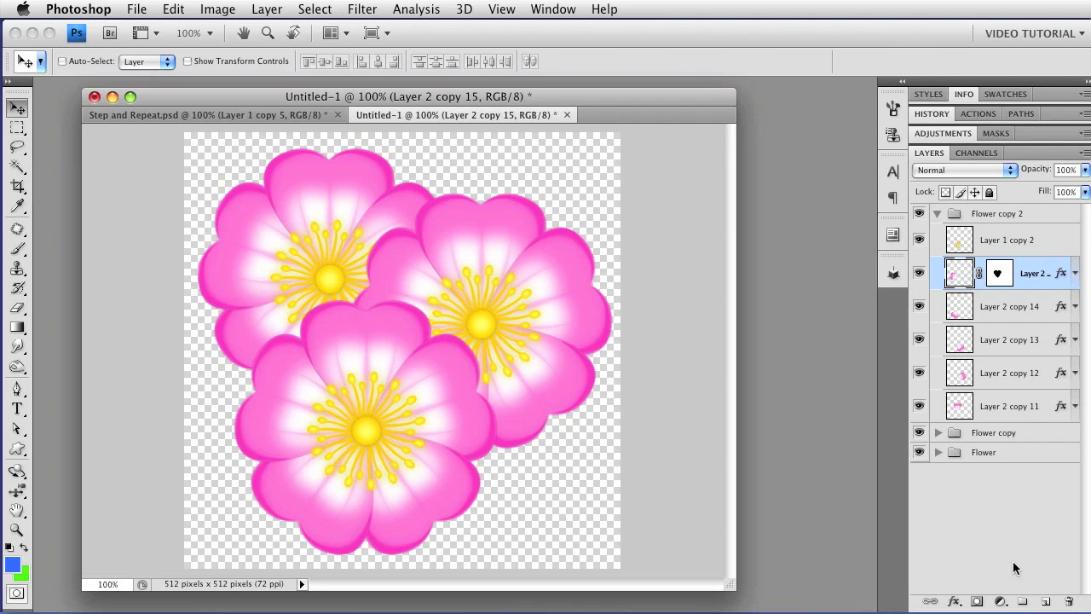
{"action": "left_click", "coordinate": [1000, 602]}
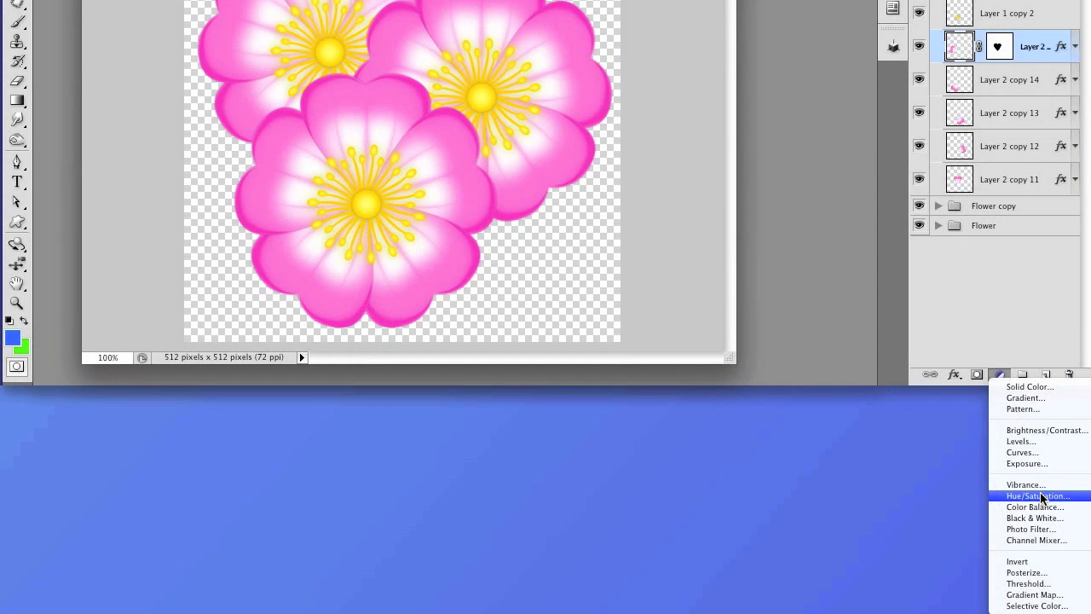
{"action": "left_click", "coordinate": [1038, 495]}
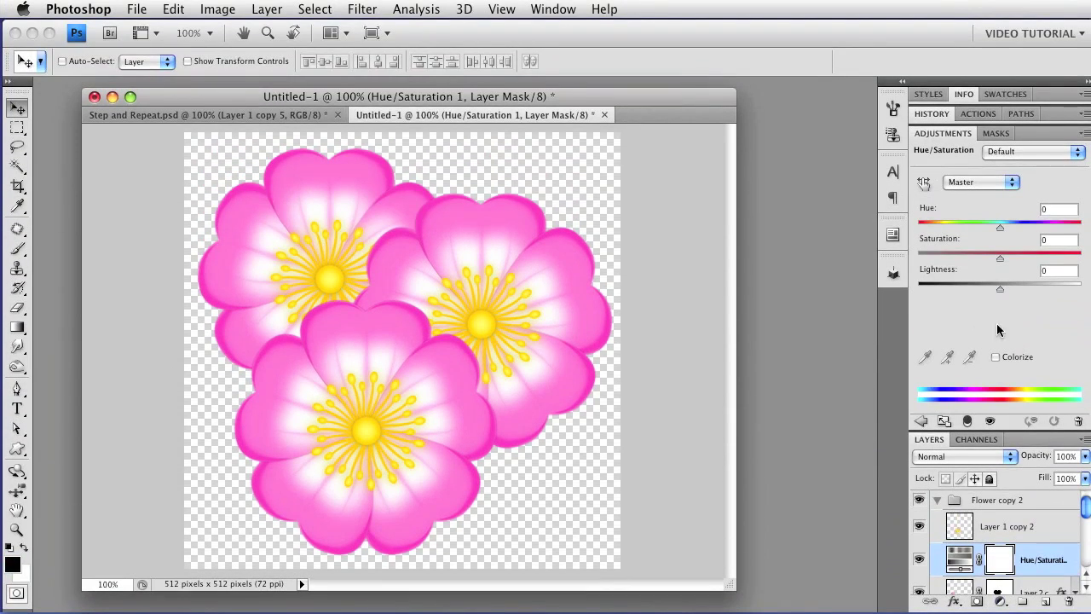
{"action": "left_click_drag", "start_coordinate": [999, 104], "coordinate": [964, 109]}
{"action": "left_click_drag", "start_coordinate": [965, 231], "coordinate": [939, 233]}
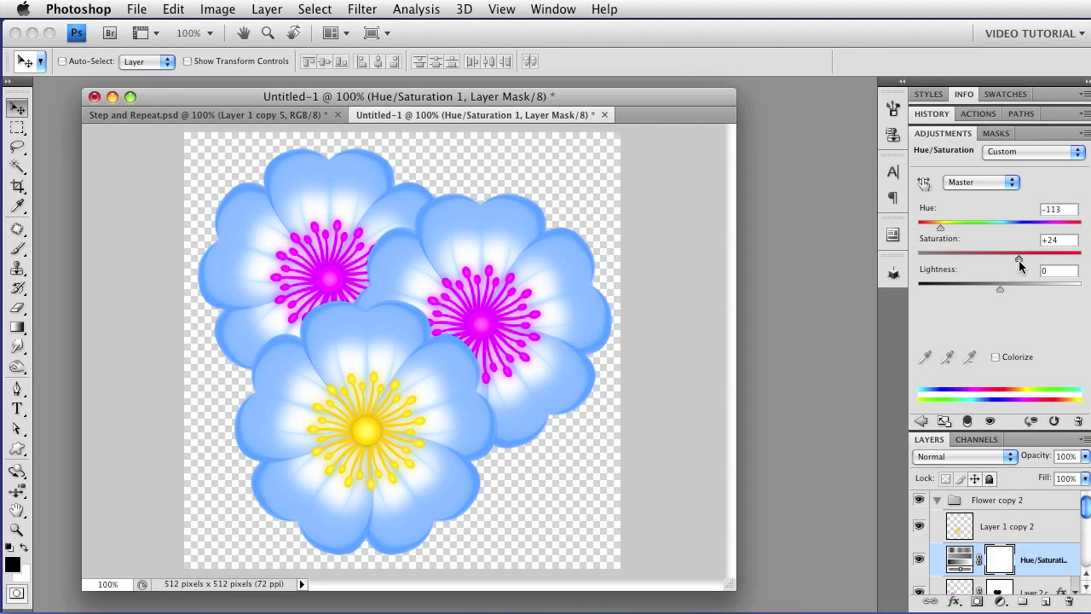
{"action": "left_click_drag", "start_coordinate": [1019, 260], "coordinate": [1020, 260]}
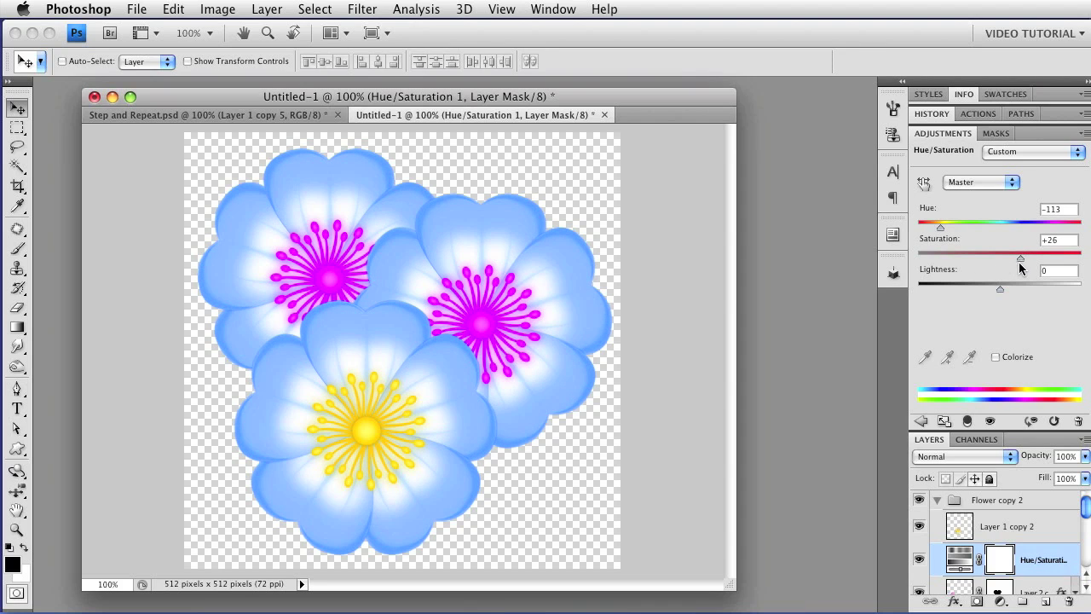
{"action": "double_click", "coordinate": [1032, 133]}
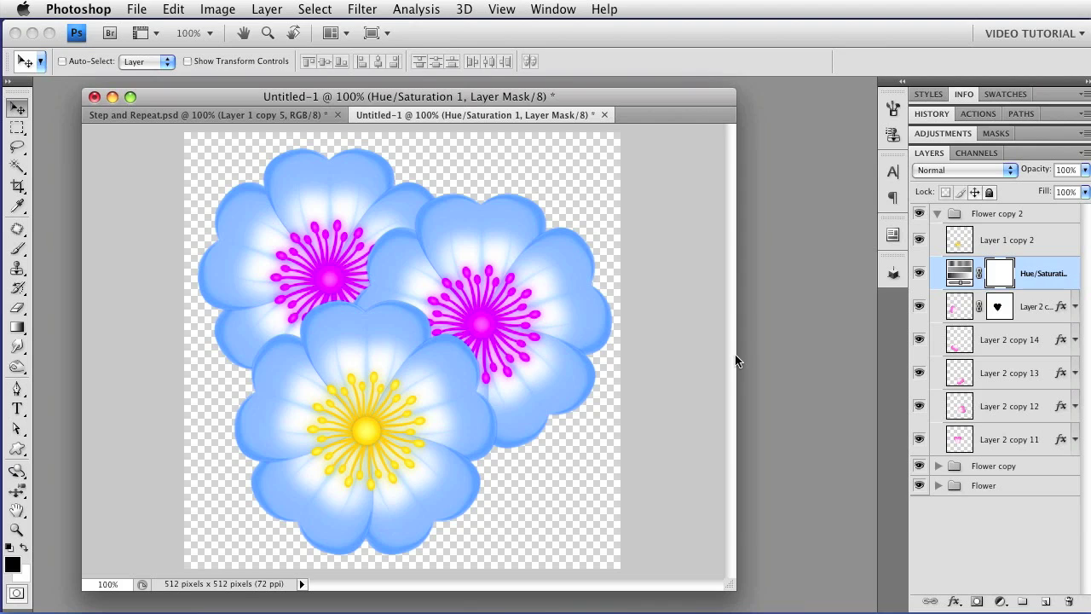
{"action": "left_click", "coordinate": [984, 216]}
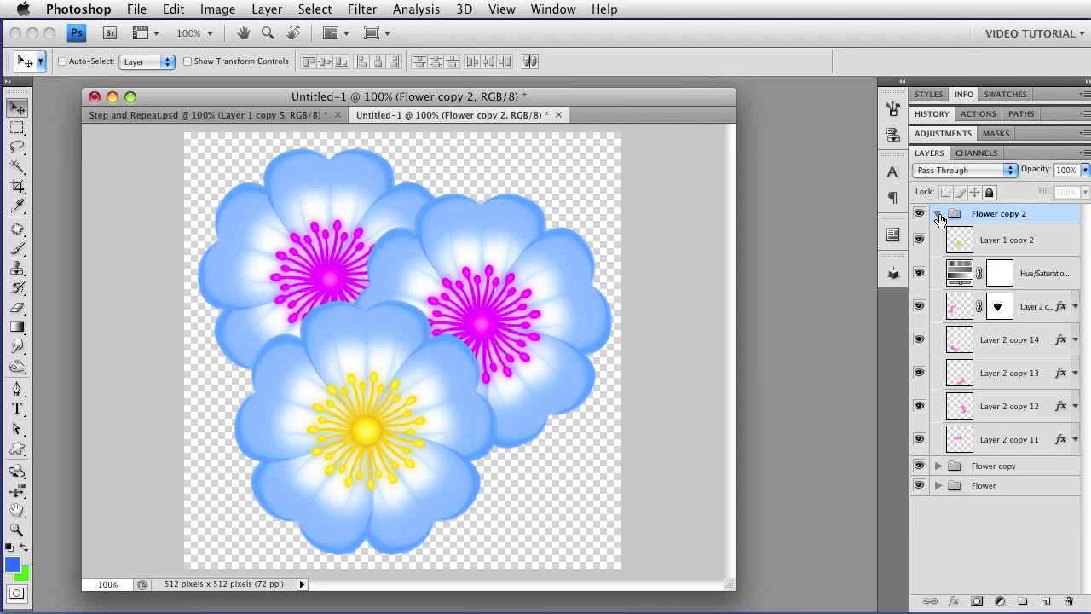
Change the Flower copy 2 group's blend mode from Pass Through to Normal and collapse it
{"action": "left_click", "coordinate": [968, 170]}
{"action": "left_click", "coordinate": [972, 191]}
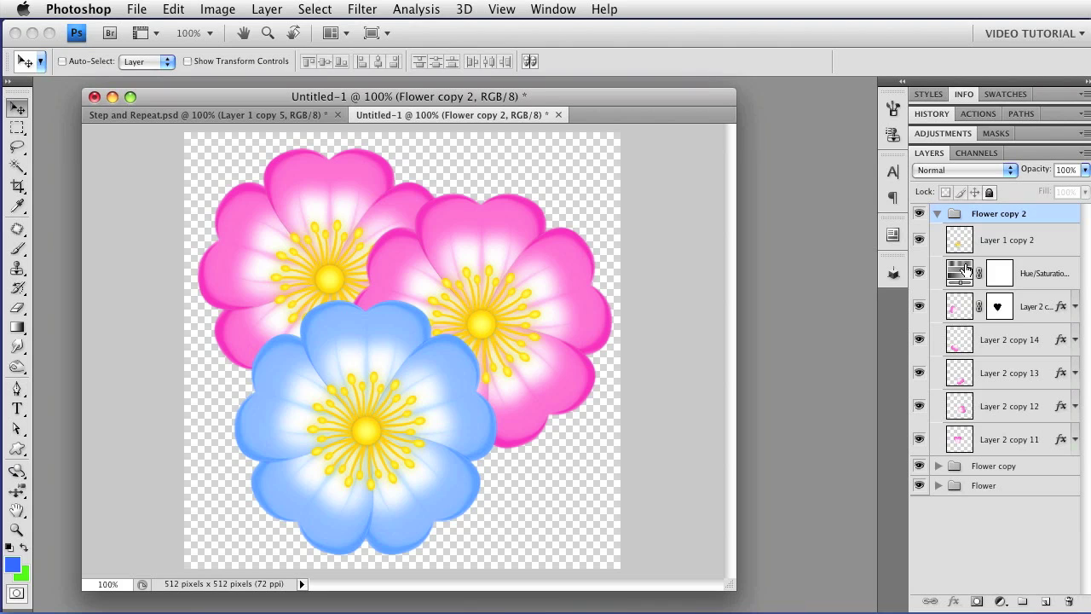
{"action": "left_click", "coordinate": [938, 213]}
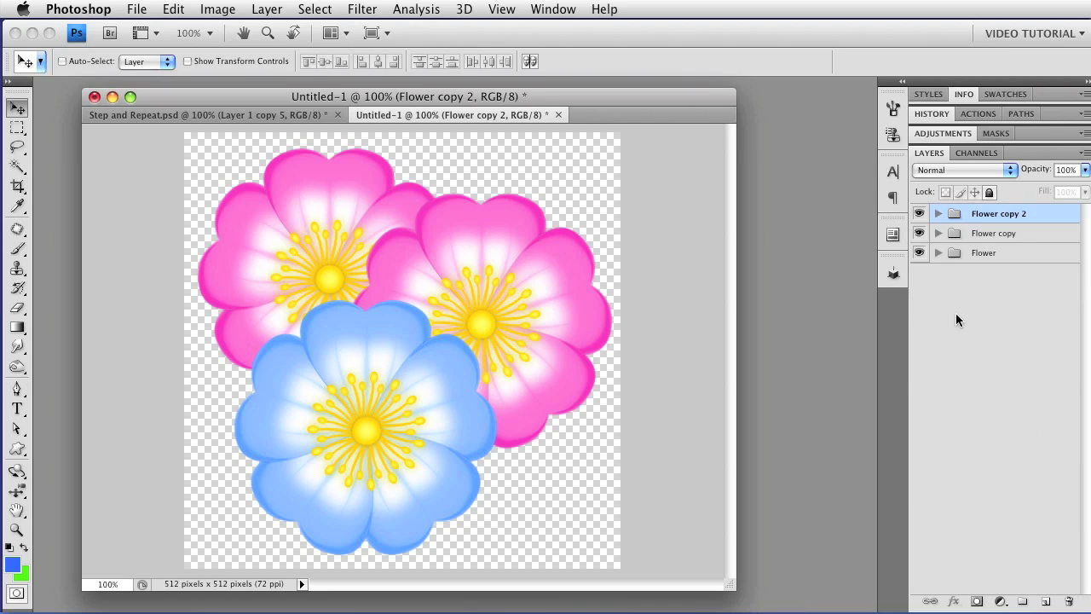